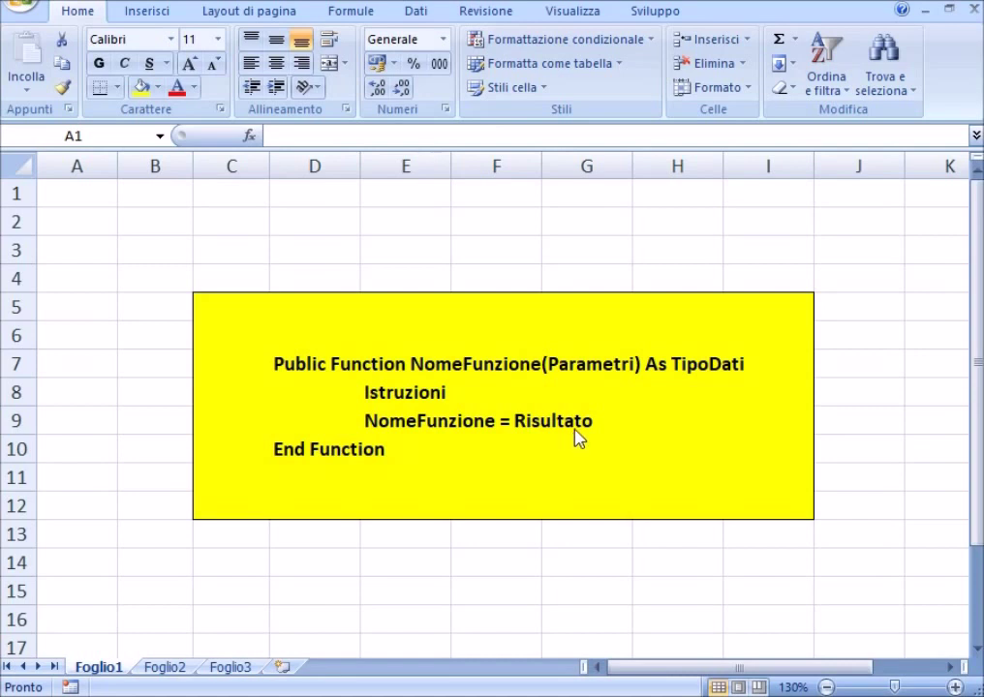
Step: Switch from the sheet to the VBA editor showing Modulo1's KmMetri function, glancing at the Inserisci menu
click(82, 192)
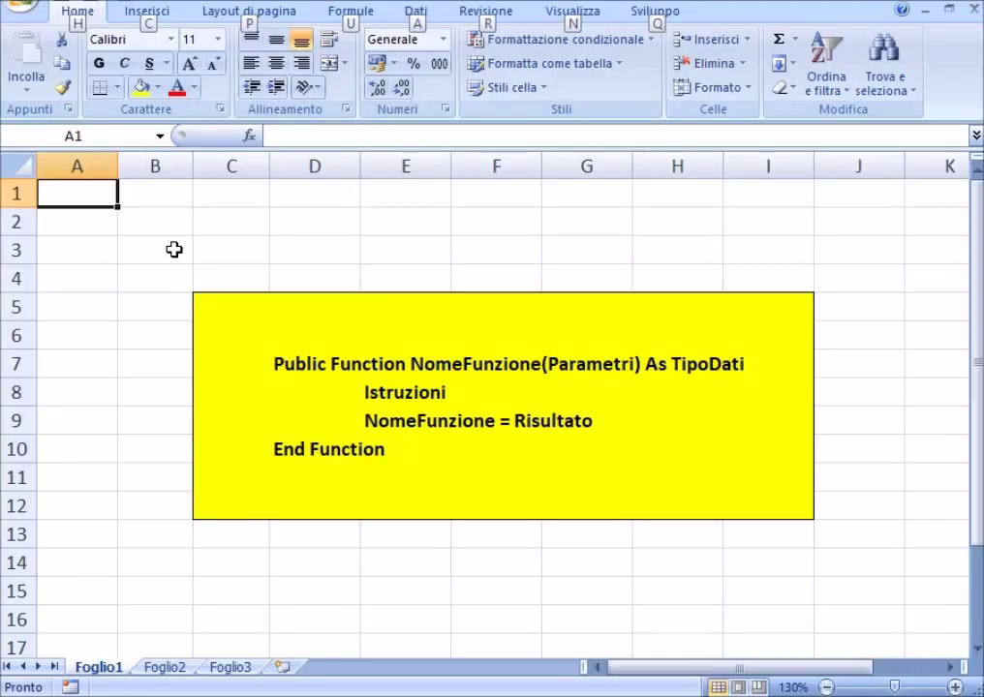
key(alt+F11)
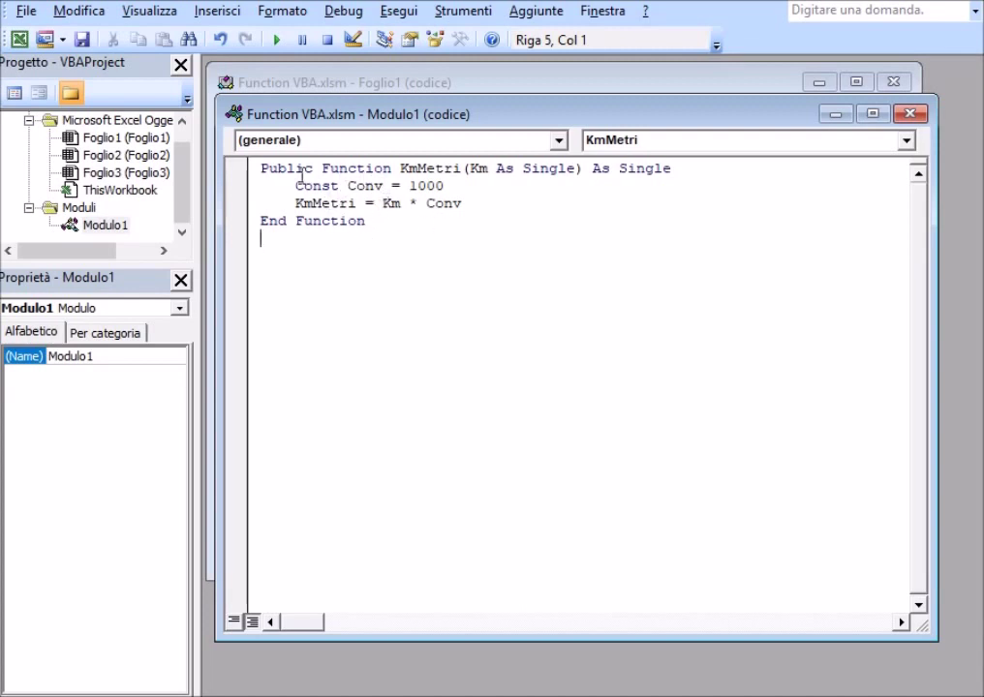
click(219, 13)
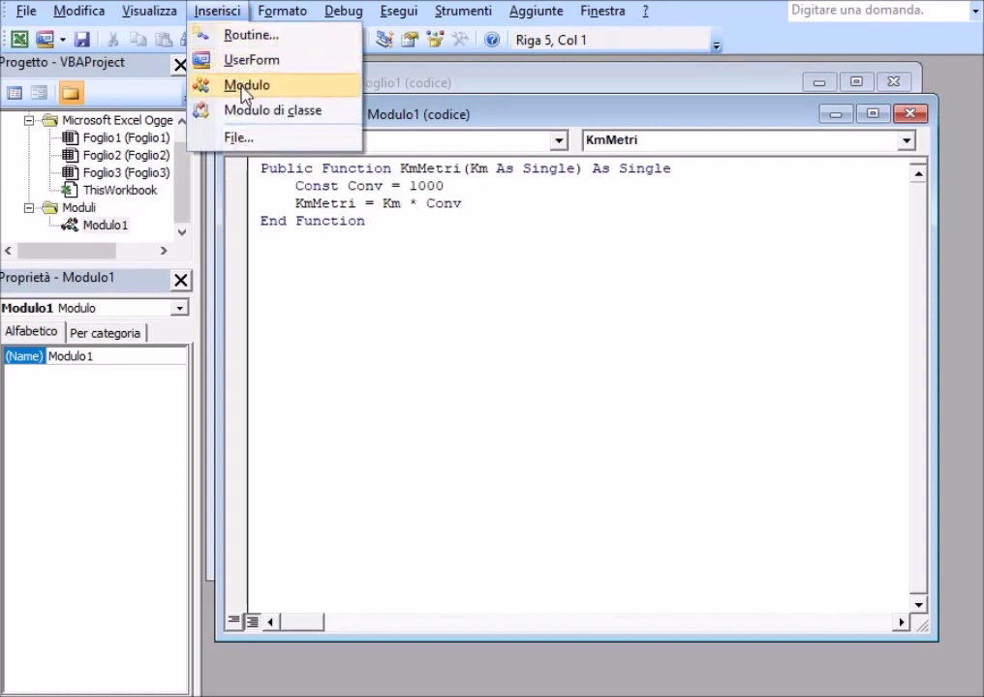
click(374, 286)
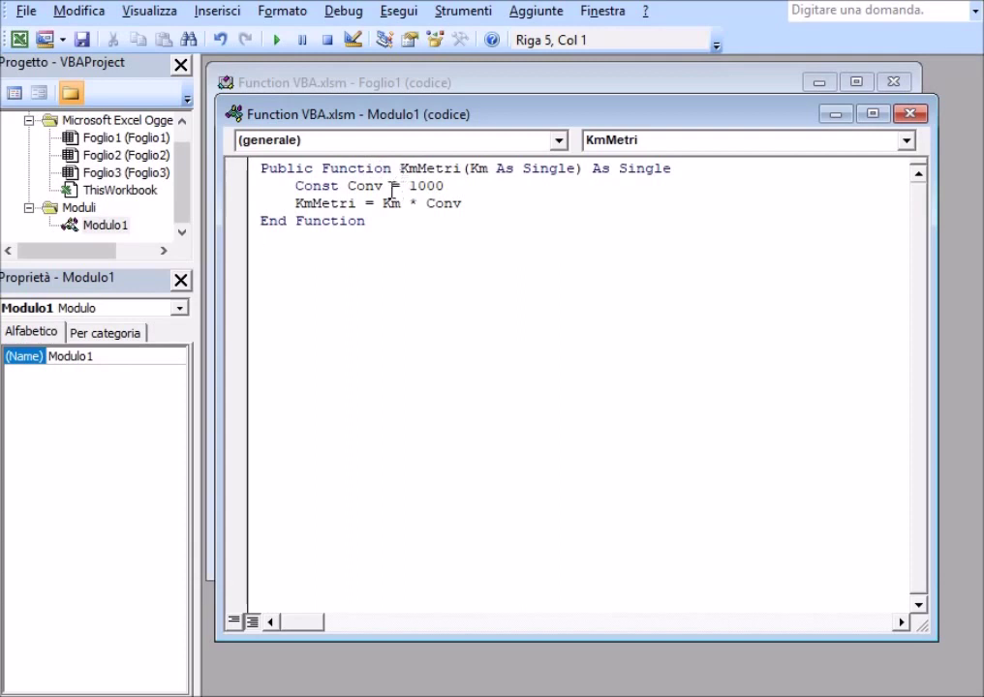
mouse_move(400, 168)
mouse_down()
mouse_move(453, 170)
mouse_move(463, 182)
mouse_up()
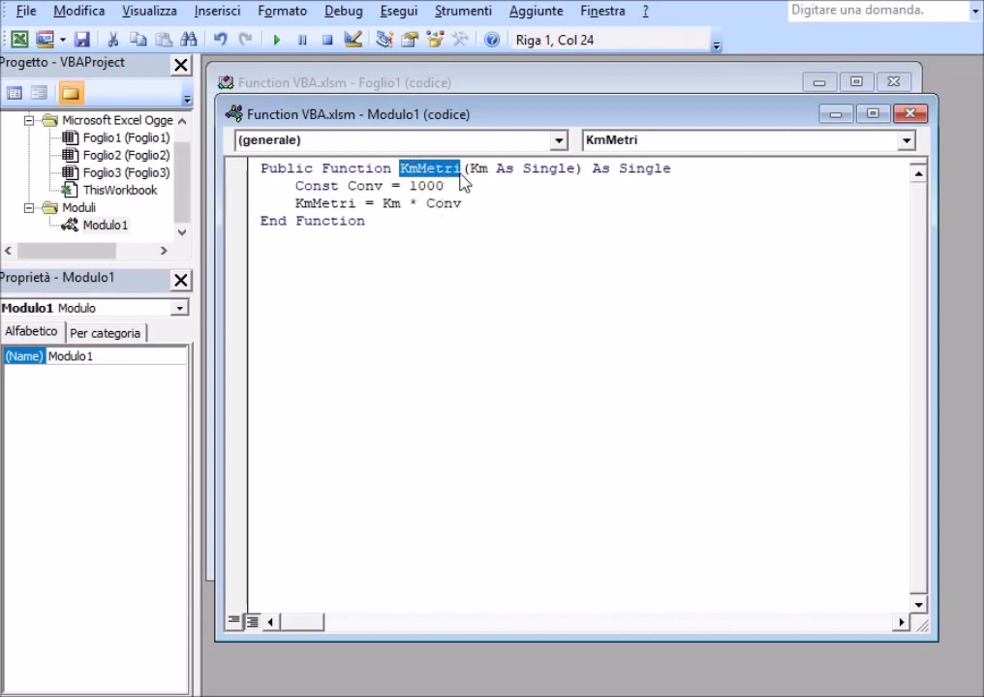
click(463, 174)
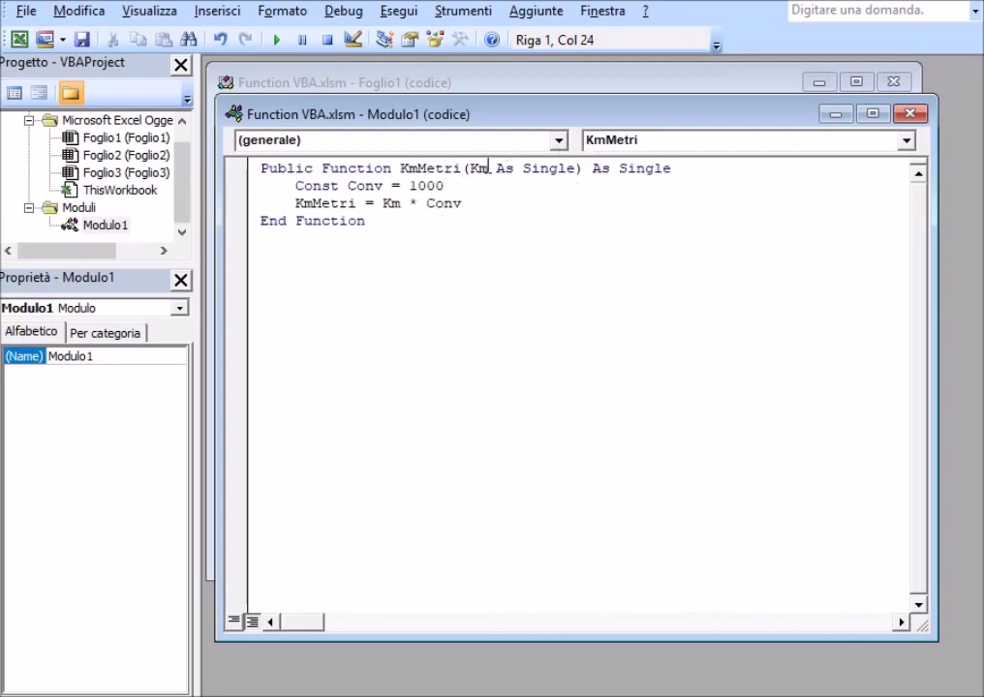
drag(468, 170, 489, 169)
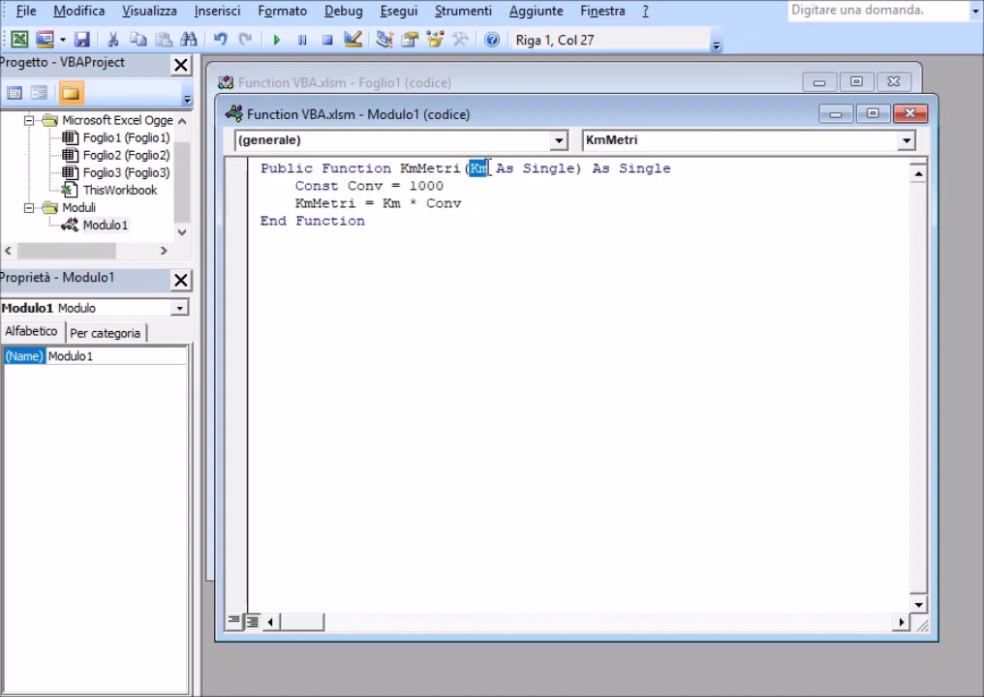
click(496, 169)
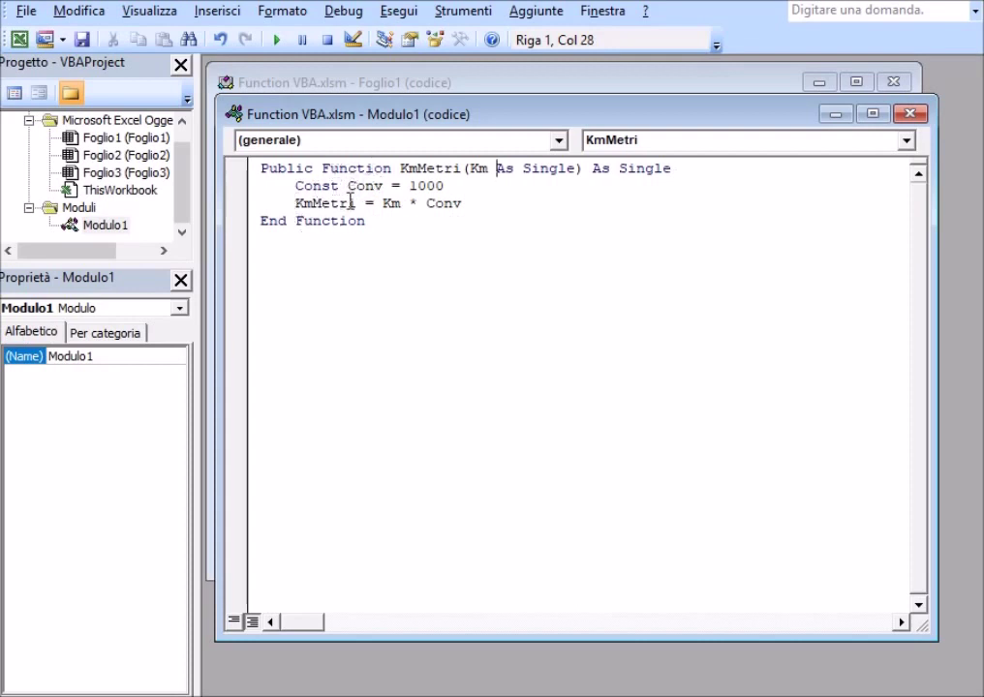
drag(295, 186, 338, 186)
drag(348, 186, 385, 186)
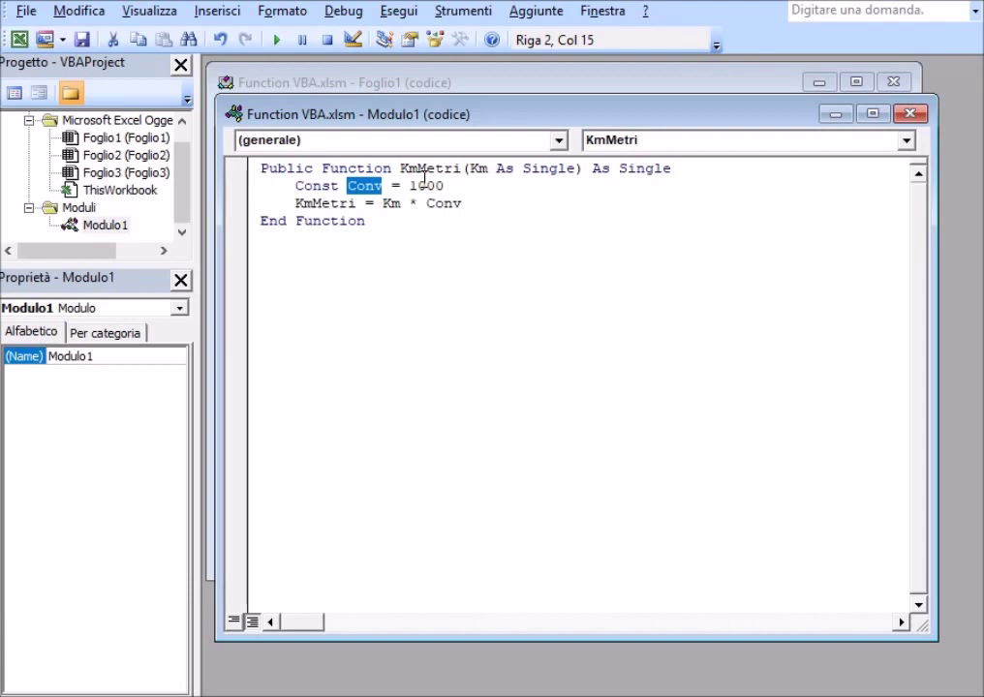
click(447, 186)
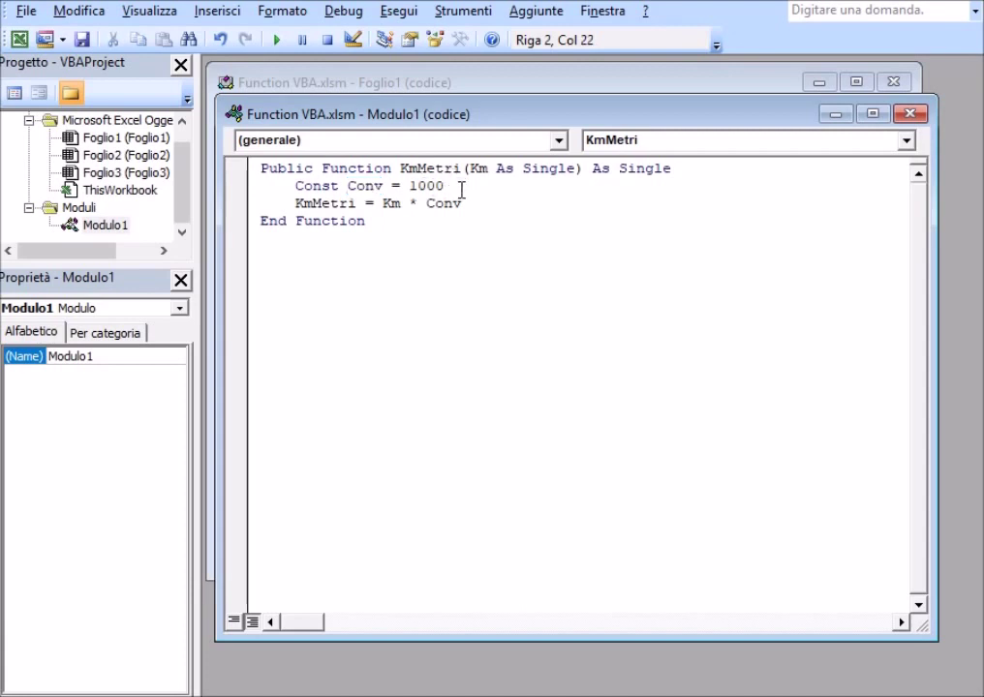
drag(295, 204, 358, 203)
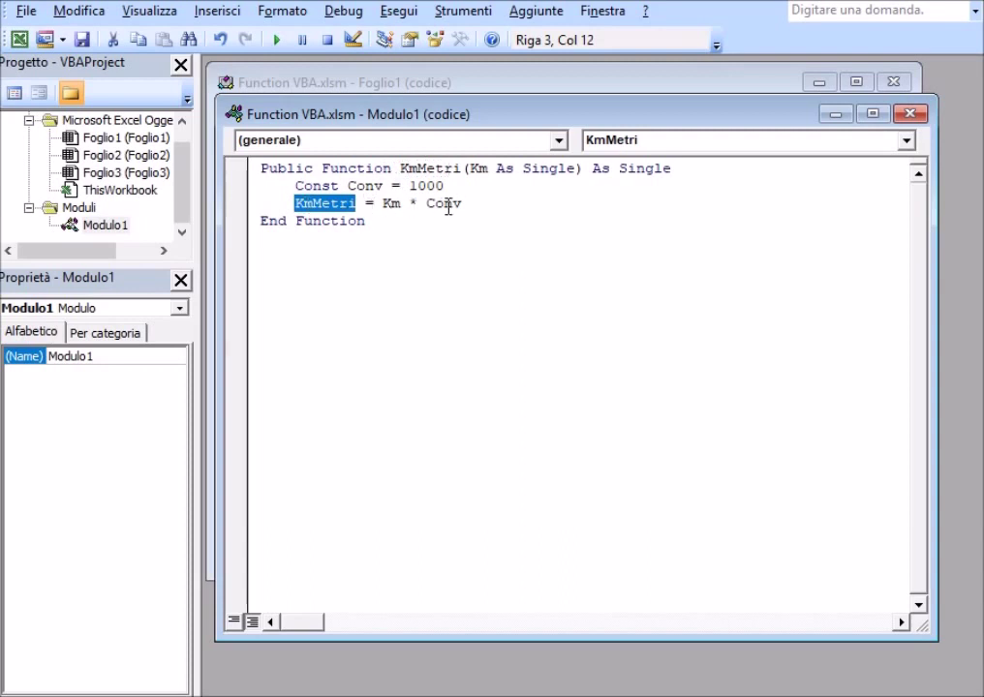
drag(382, 203, 399, 203)
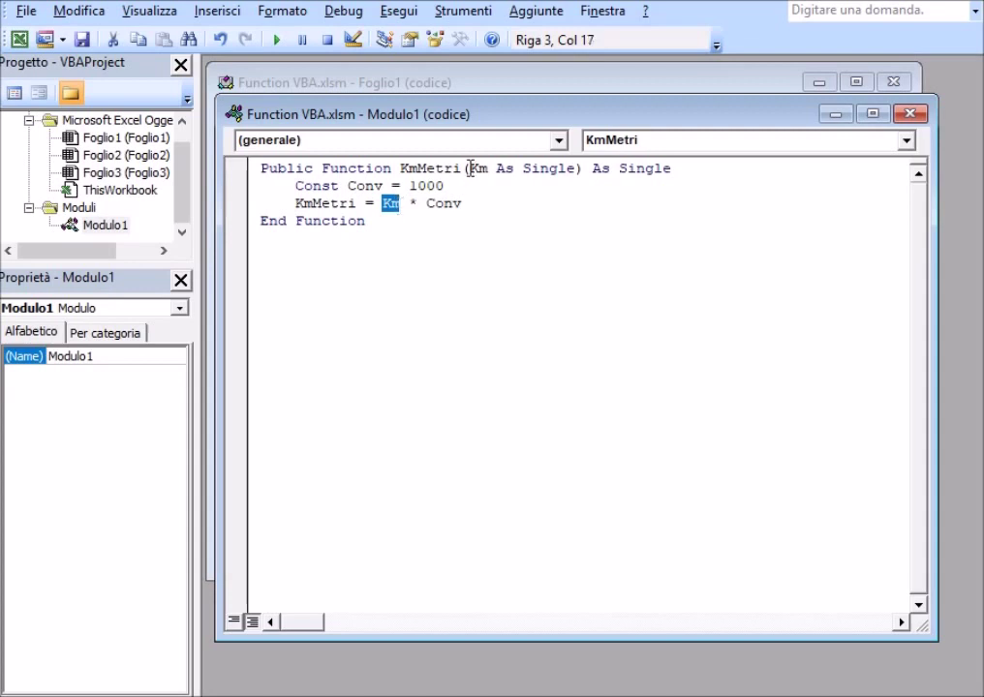
drag(470, 168, 490, 175)
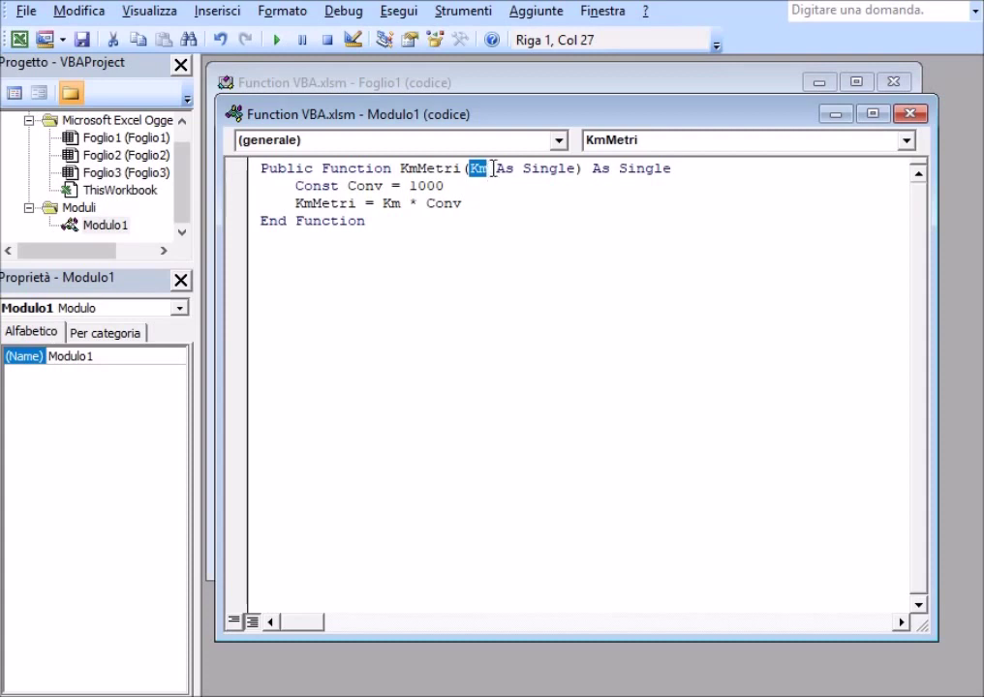
drag(425, 204, 463, 204)
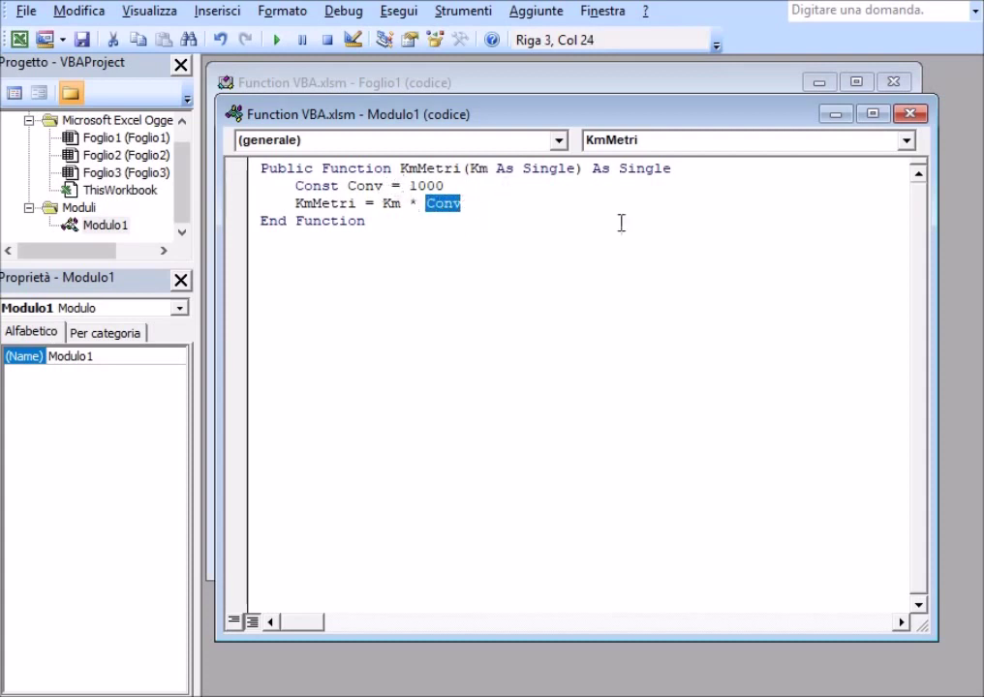
click(467, 232)
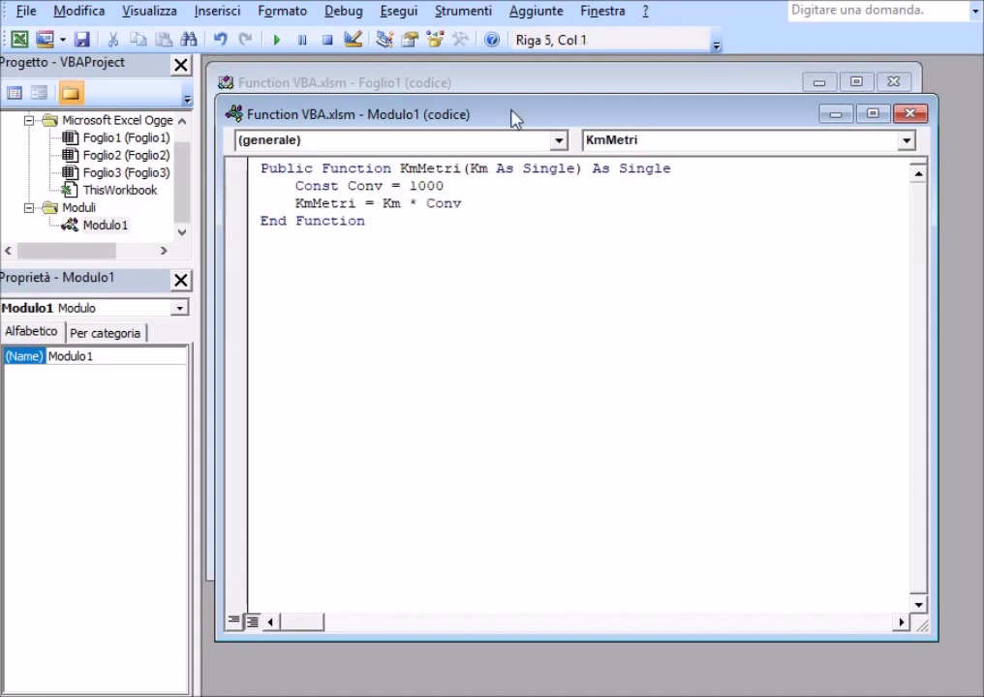
drag(928, 634, 748, 372)
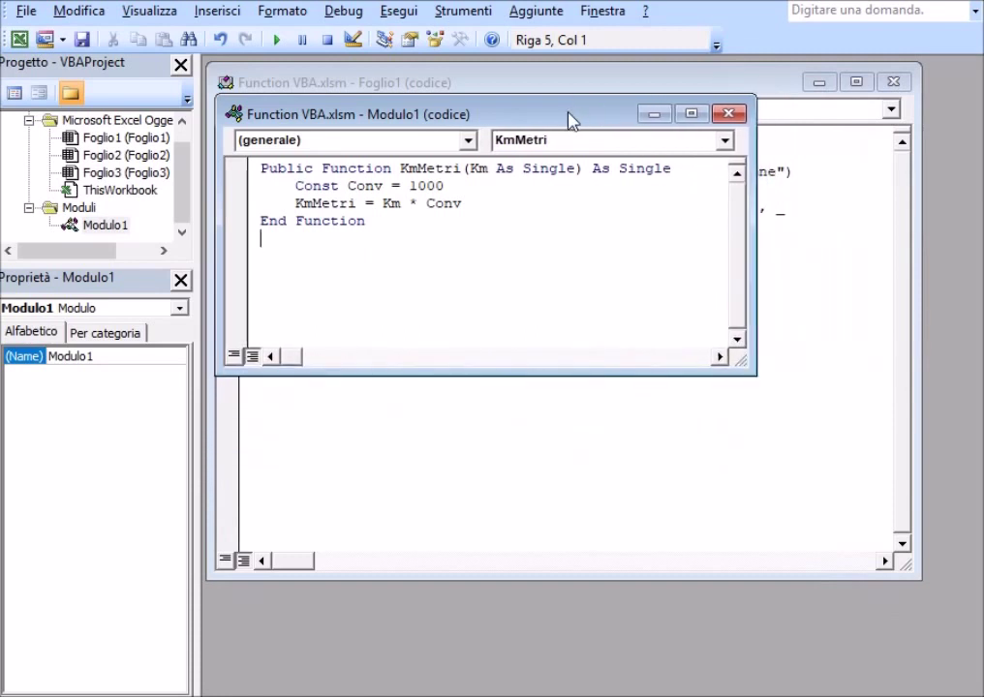
Step: Resize and stack the Foglio1 conversione window above the Modulo1 KmMetri window
drag(570, 120, 624, 301)
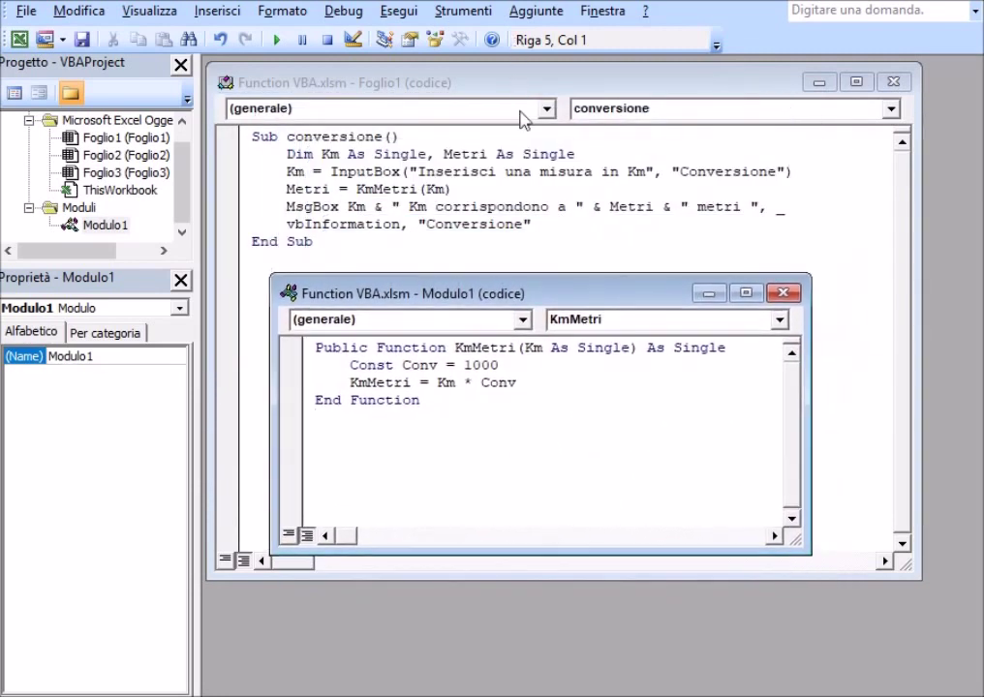
click(589, 86)
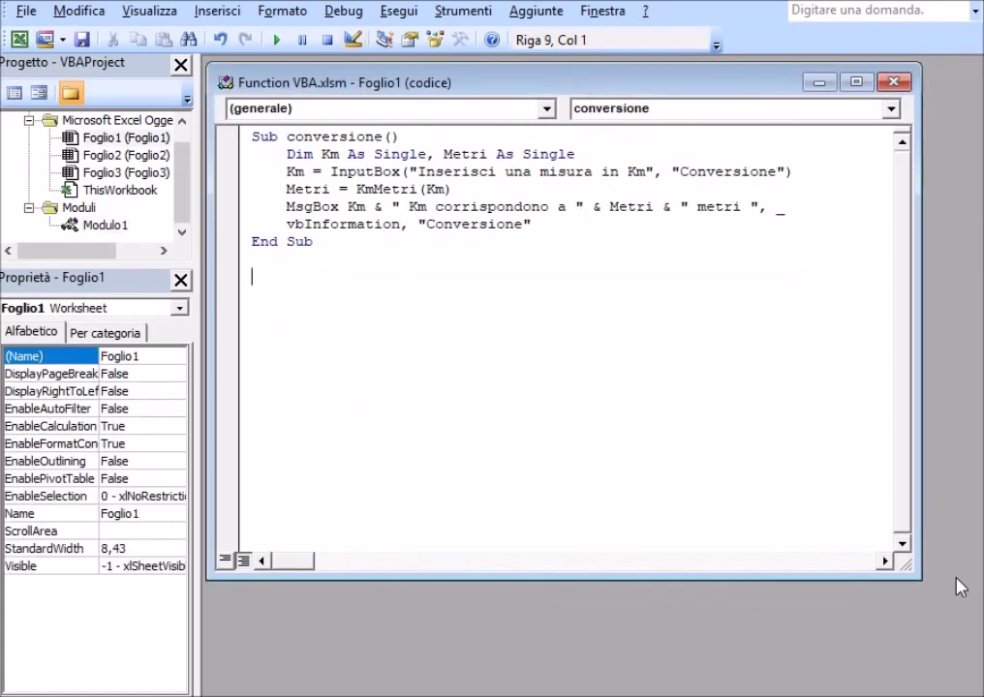
drag(914, 573, 864, 306)
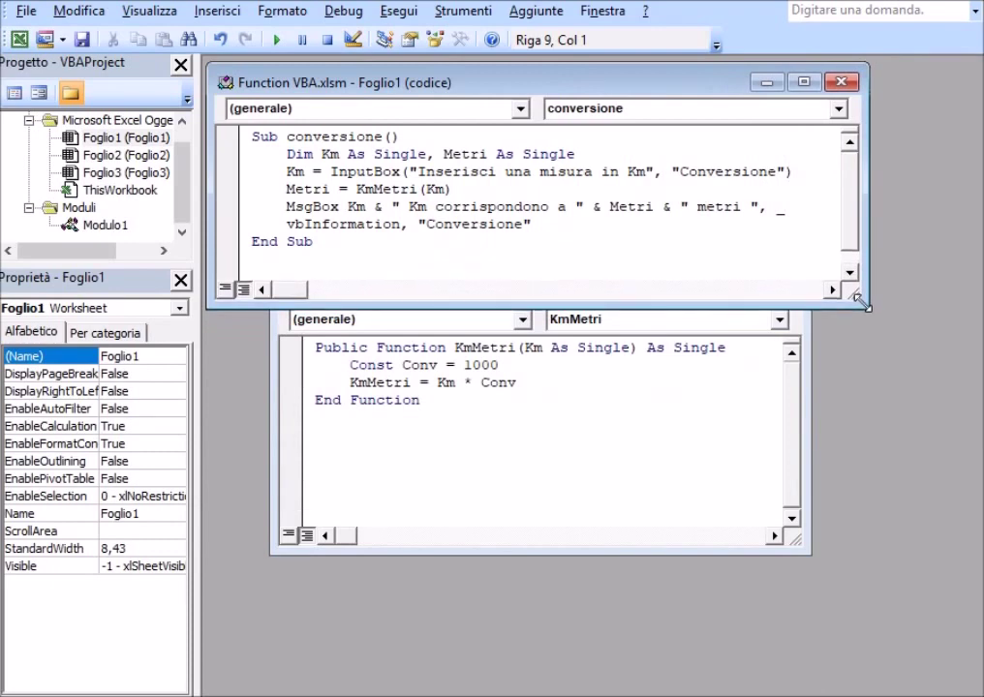
click(757, 424)
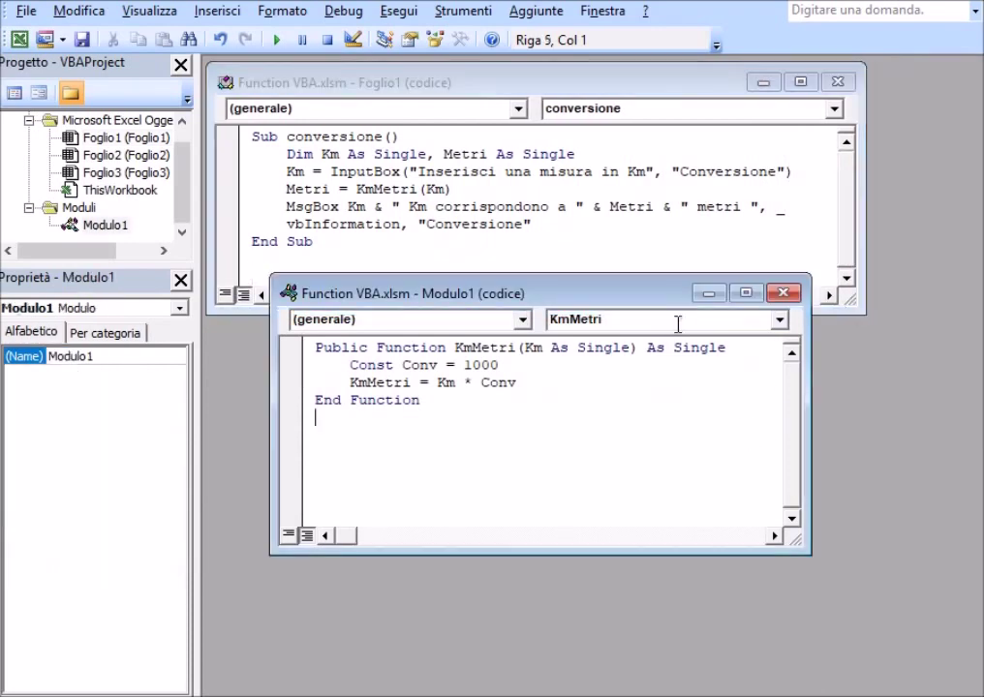
drag(626, 292, 580, 355)
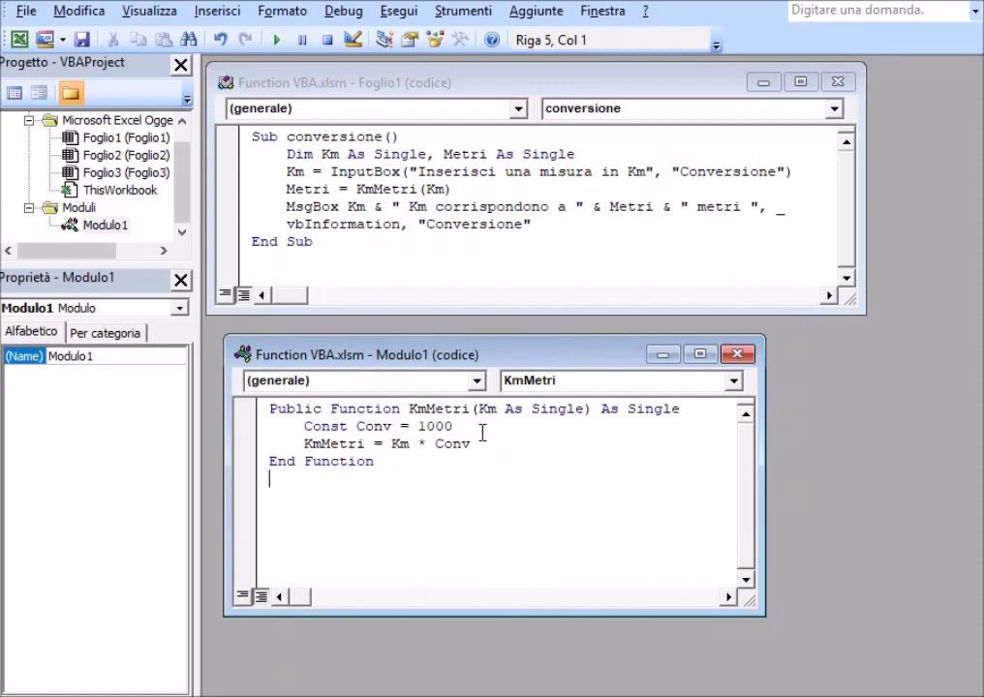
click(301, 83)
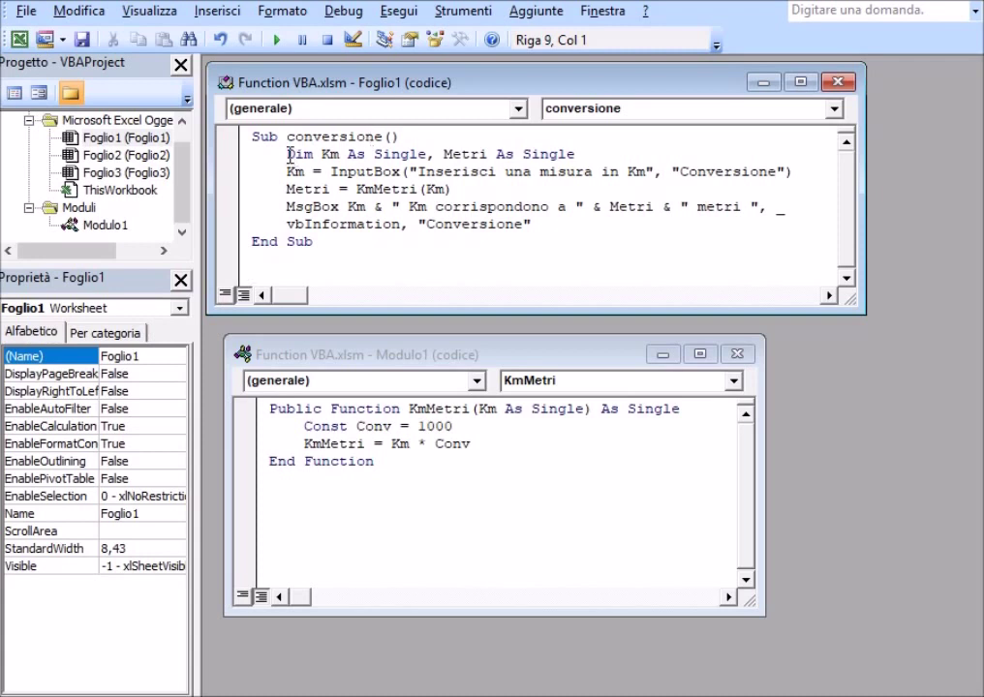
double_click(335, 154)
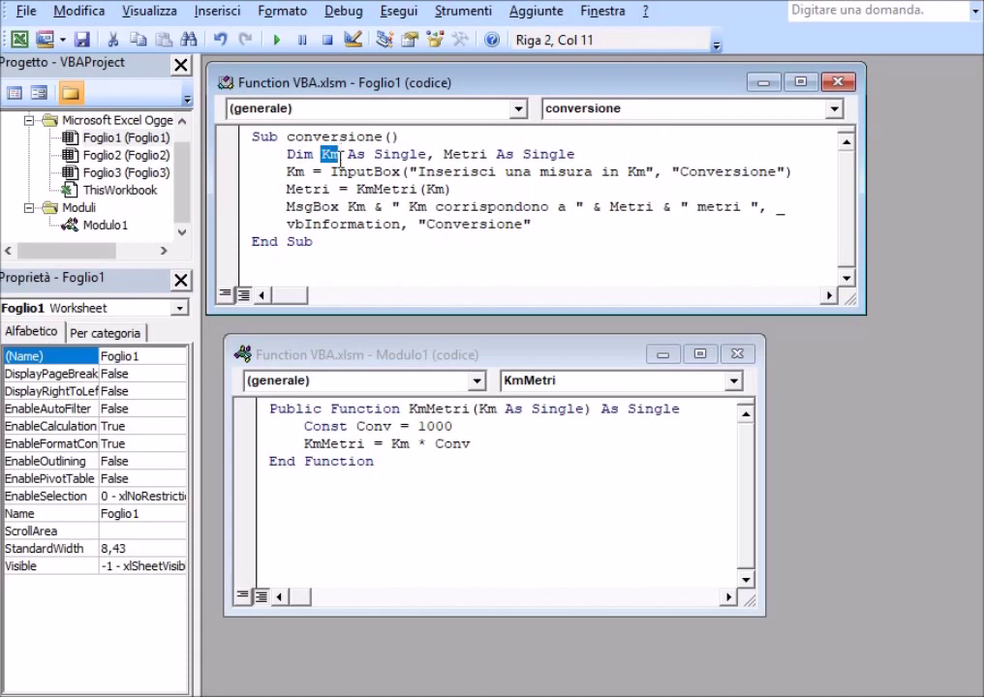
click(375, 154)
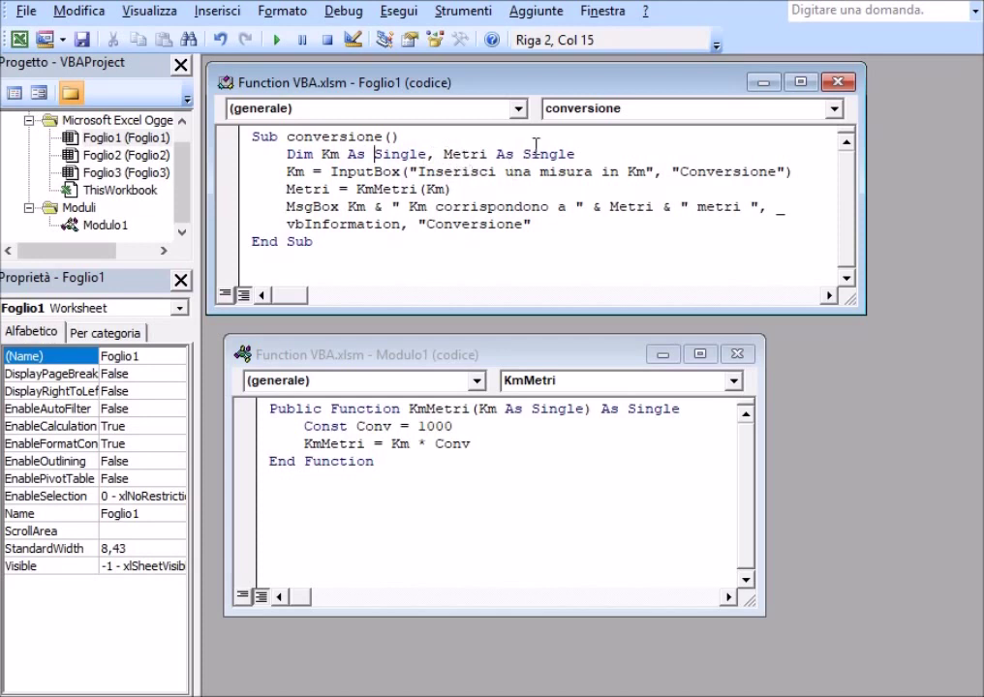
drag(286, 171, 794, 172)
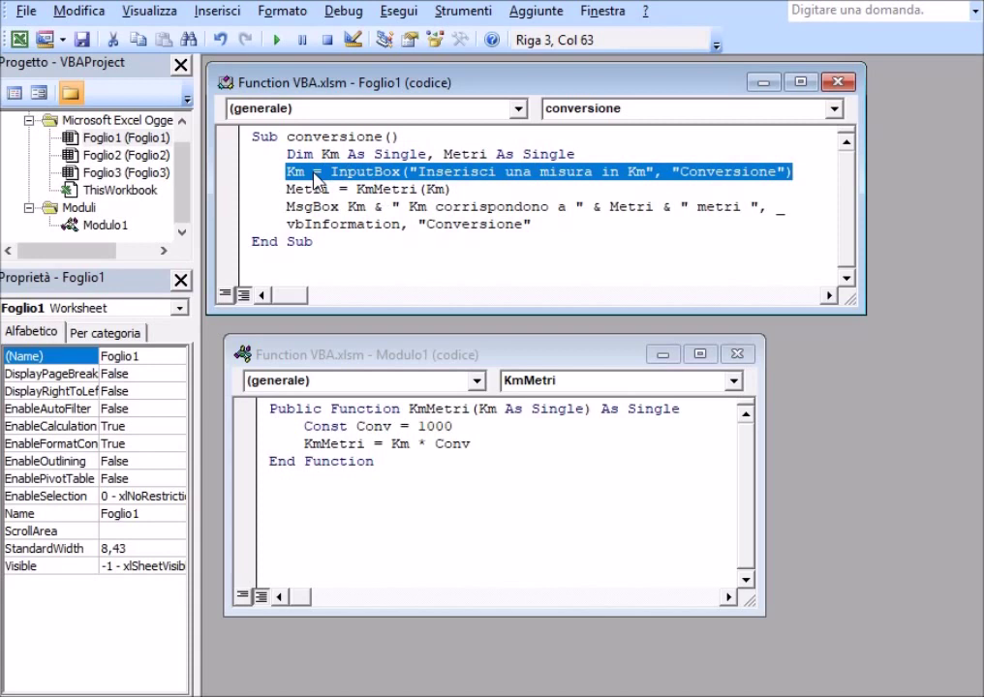
click(313, 174)
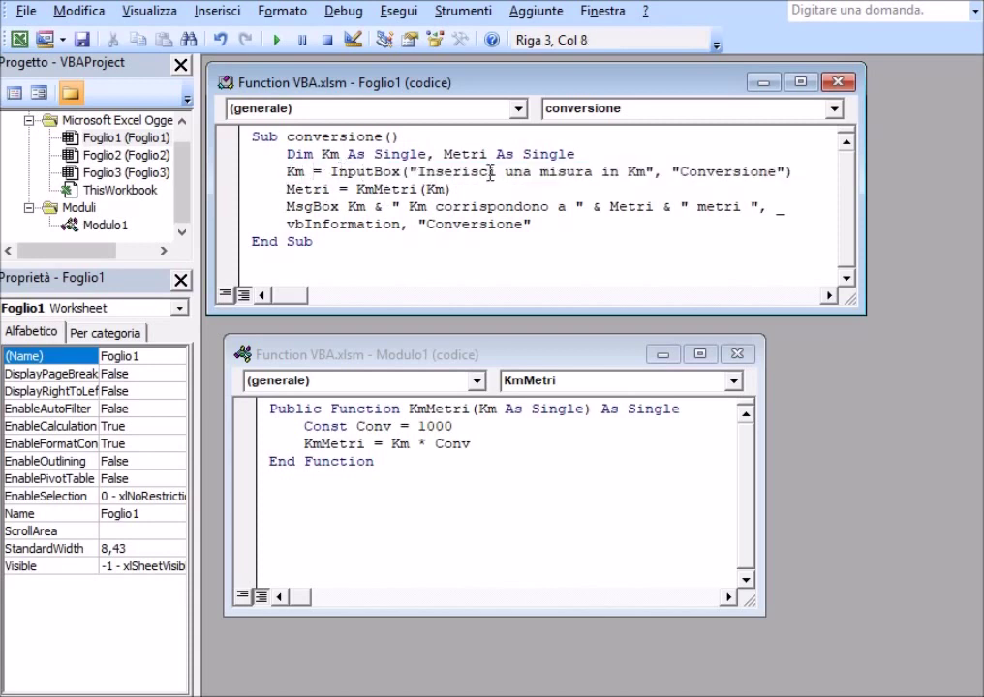
drag(286, 189, 334, 189)
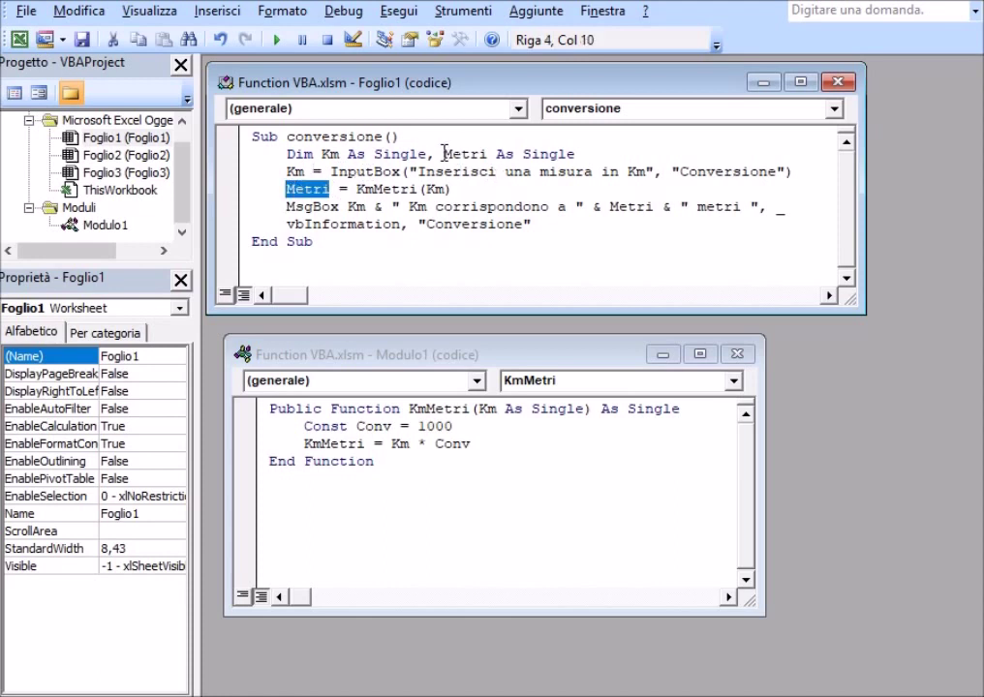
drag(445, 154, 488, 152)
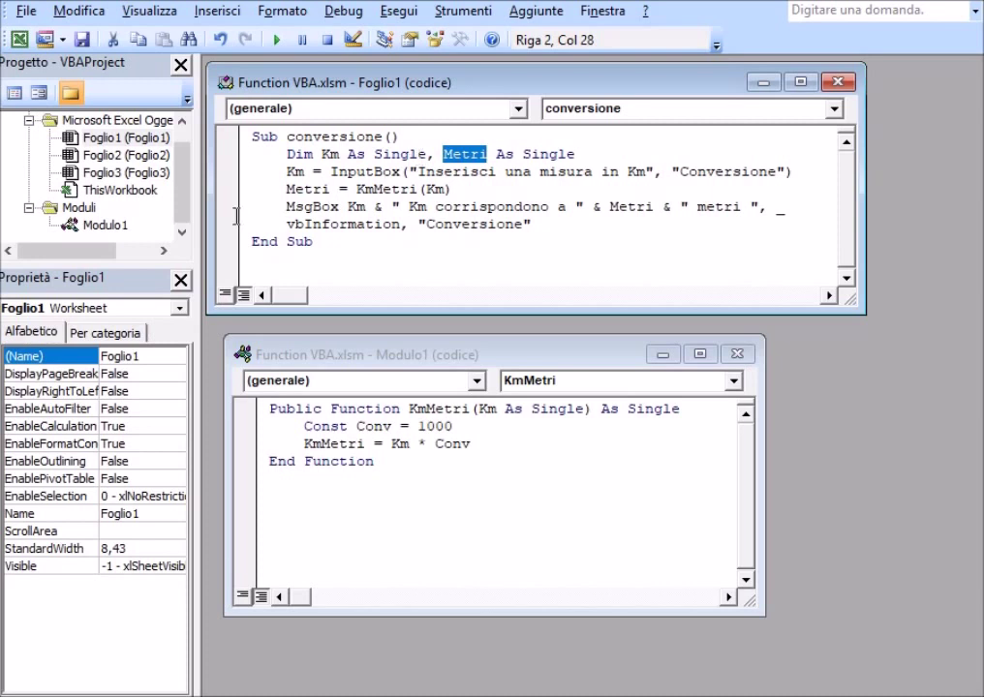
click(295, 188)
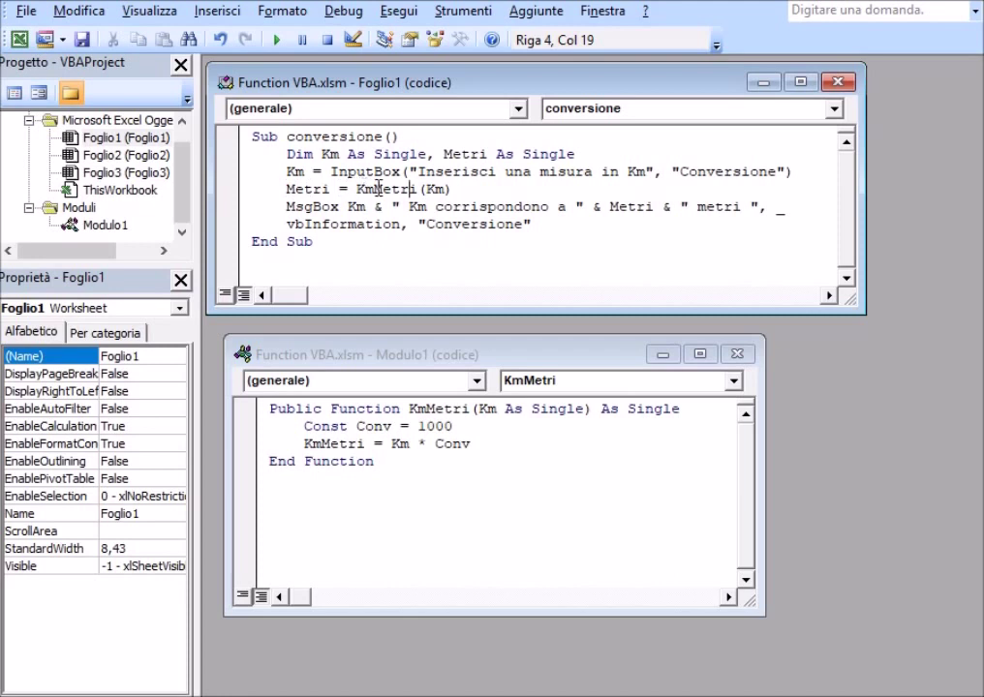
drag(423, 189, 443, 189)
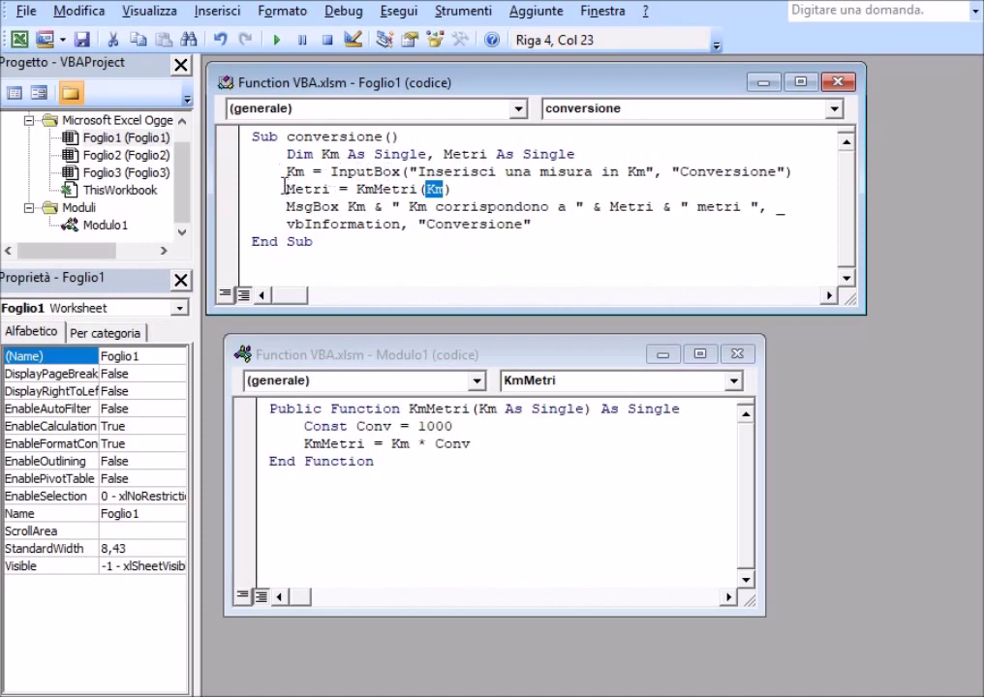
drag(424, 191, 443, 194)
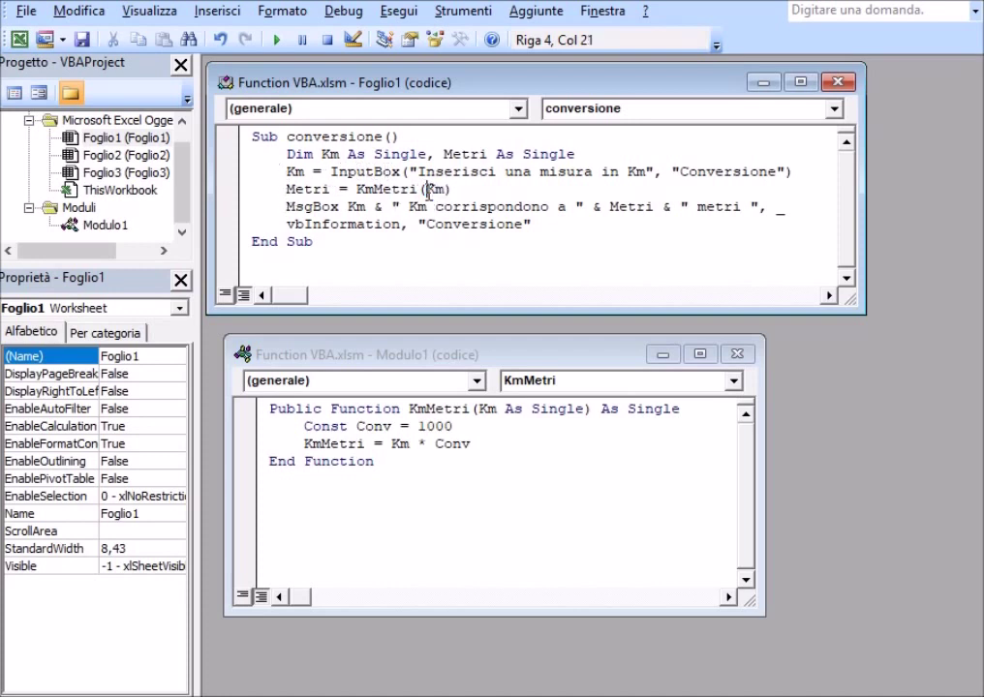
click(356, 189)
drag(357, 189, 446, 190)
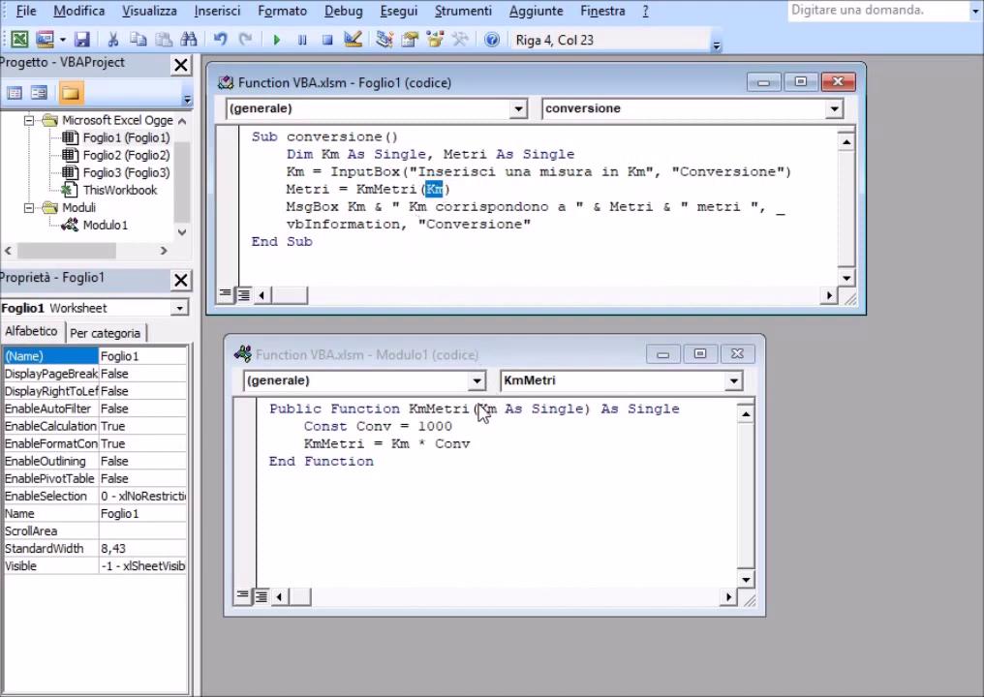
drag(479, 410, 493, 413)
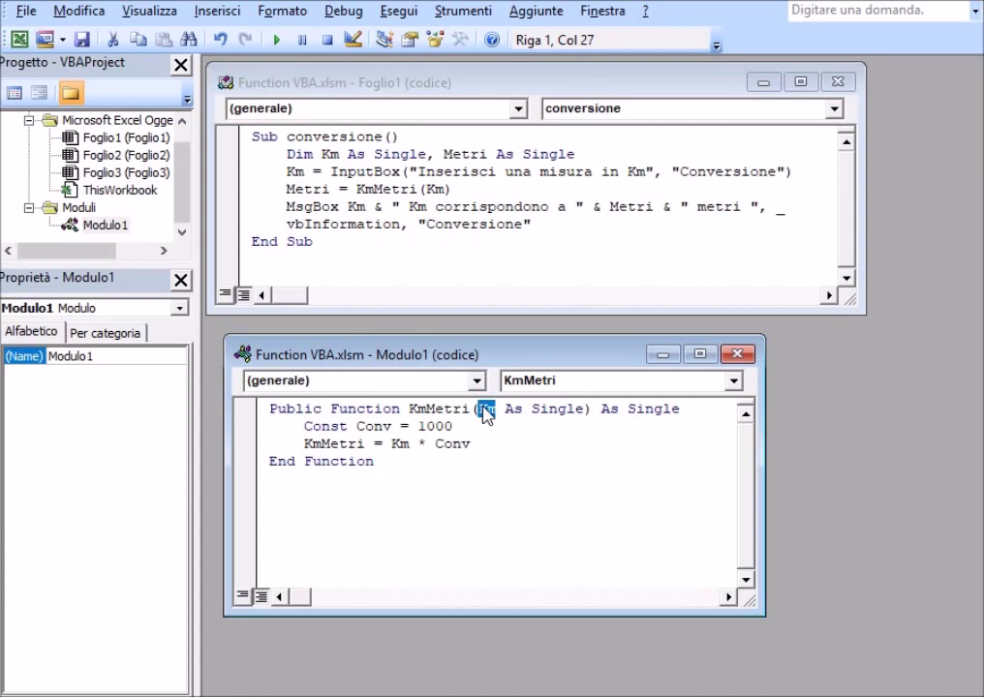
mouse_move(303, 426)
mouse_down()
mouse_move(441, 426)
mouse_move(470, 444)
mouse_up()
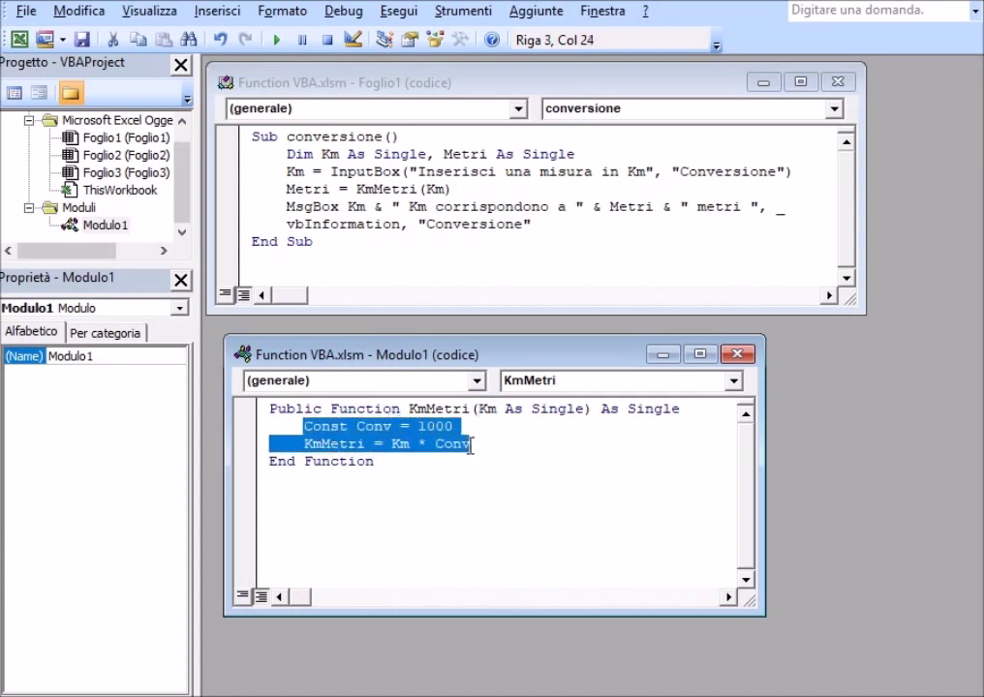
click(414, 446)
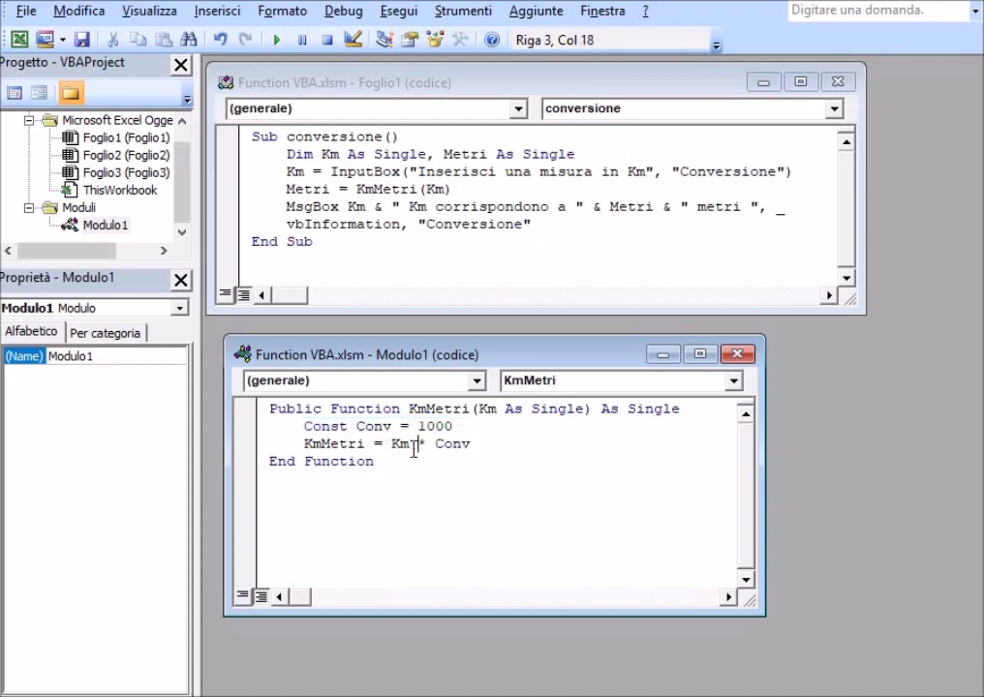
click(391, 188)
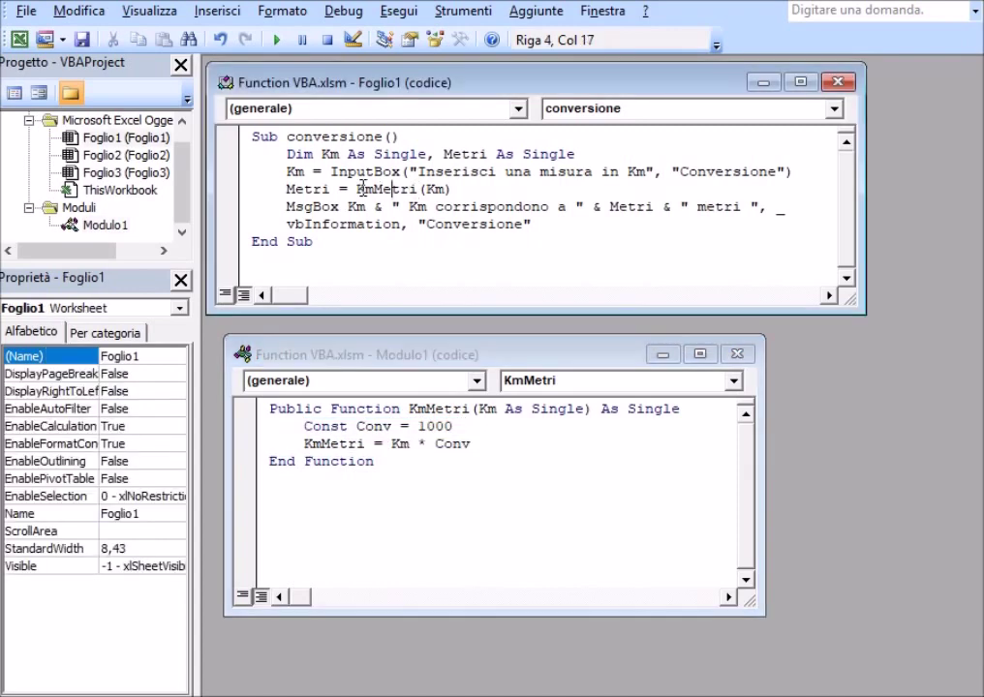
click(358, 187)
drag(286, 189, 331, 189)
click(287, 206)
click(279, 43)
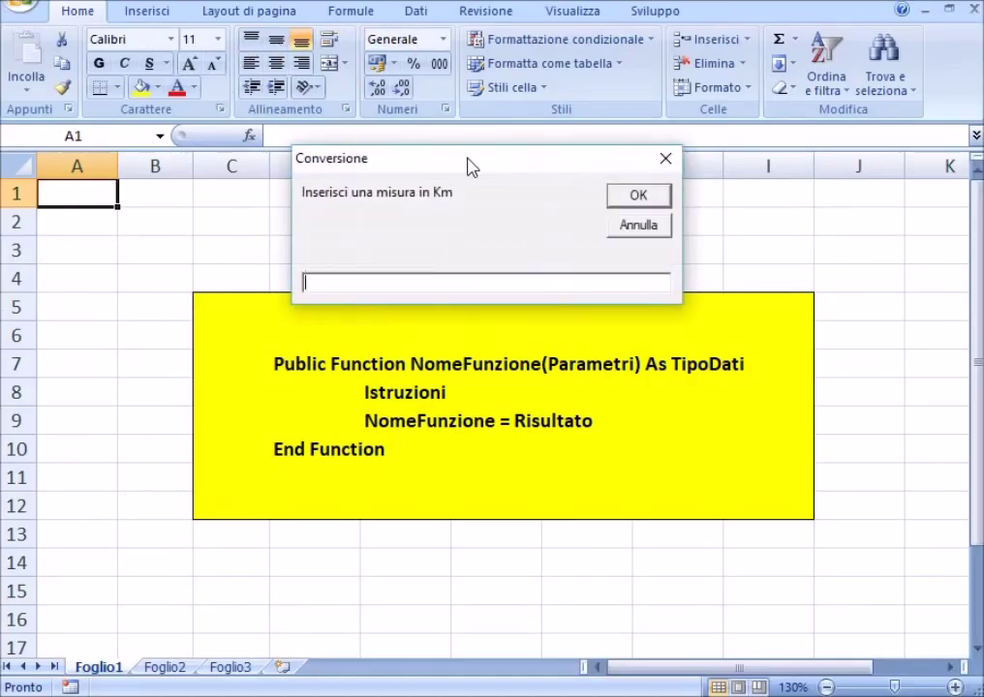
Step: Convert 2,3 km with the macro, accept the 2300 metri result, and highlight the MsgBox line
drag(461, 200, 461, 213)
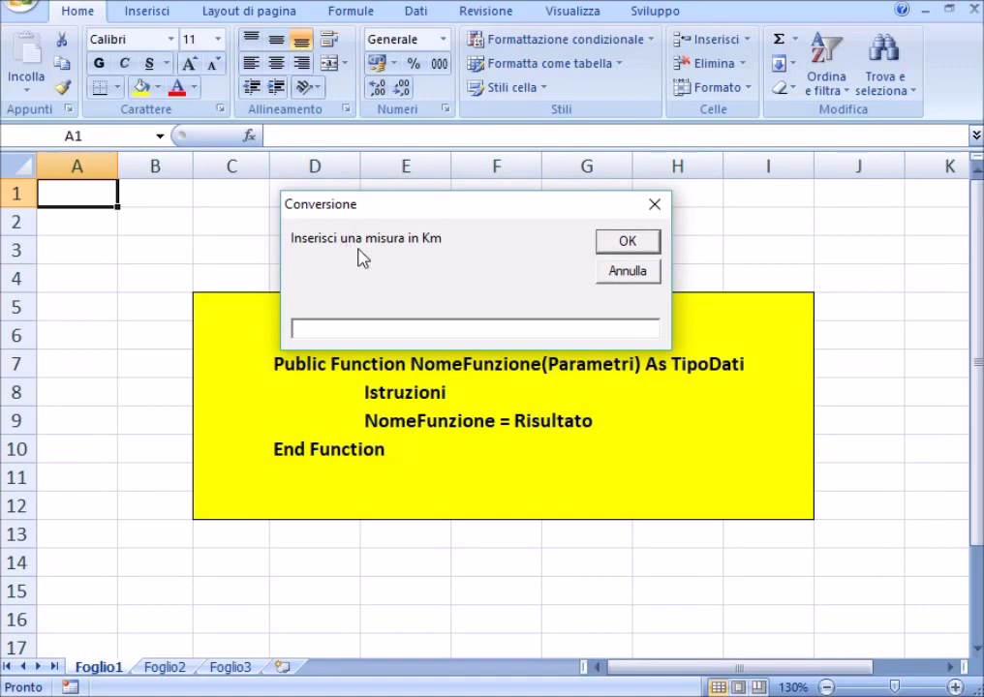
text(23)
click(627, 244)
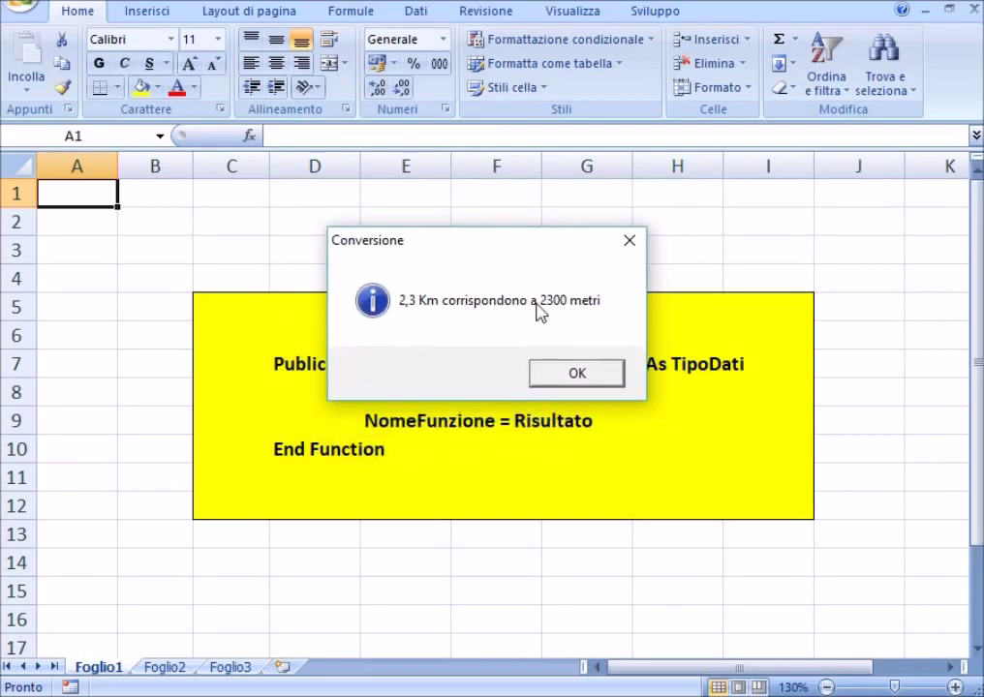
click(575, 376)
mouse_move(286, 206)
mouse_down()
mouse_move(347, 206)
mouse_move(339, 206)
mouse_up()
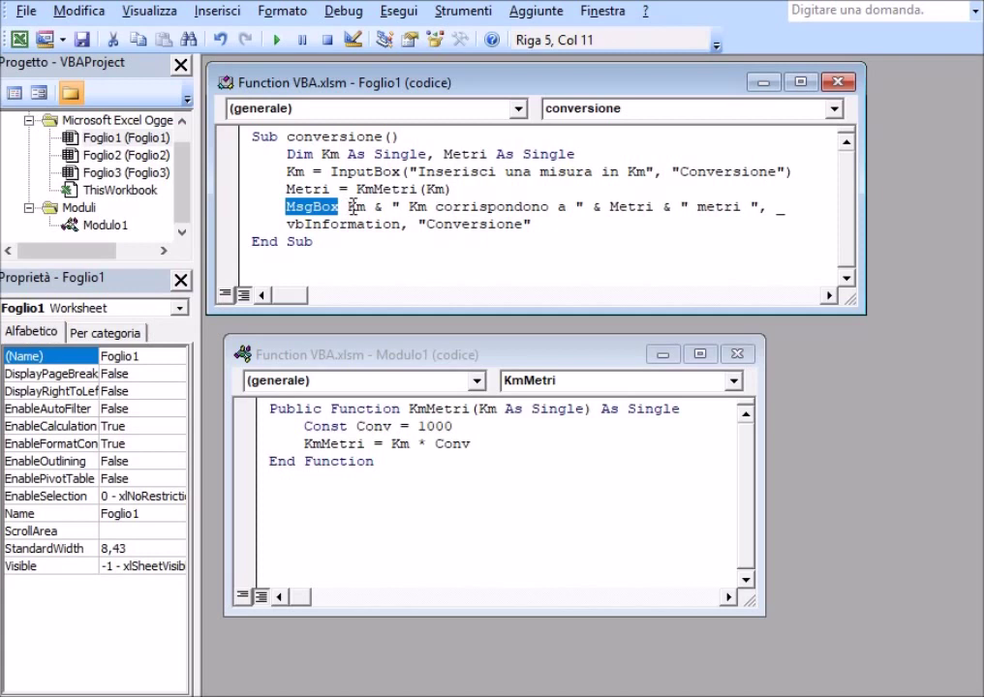
double_click(353, 206)
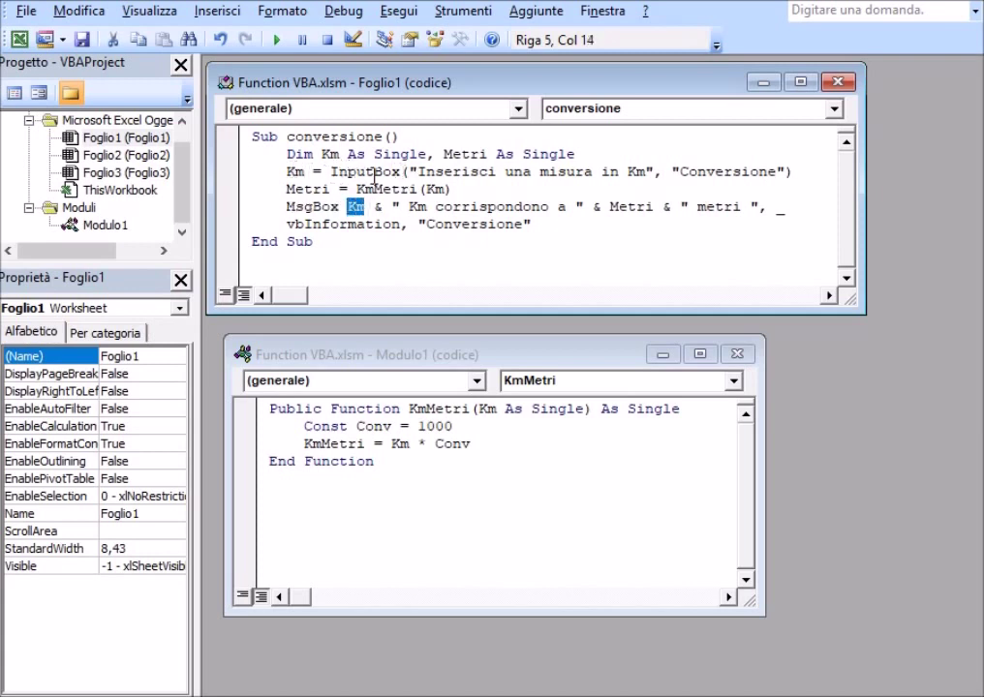
drag(609, 206, 653, 207)
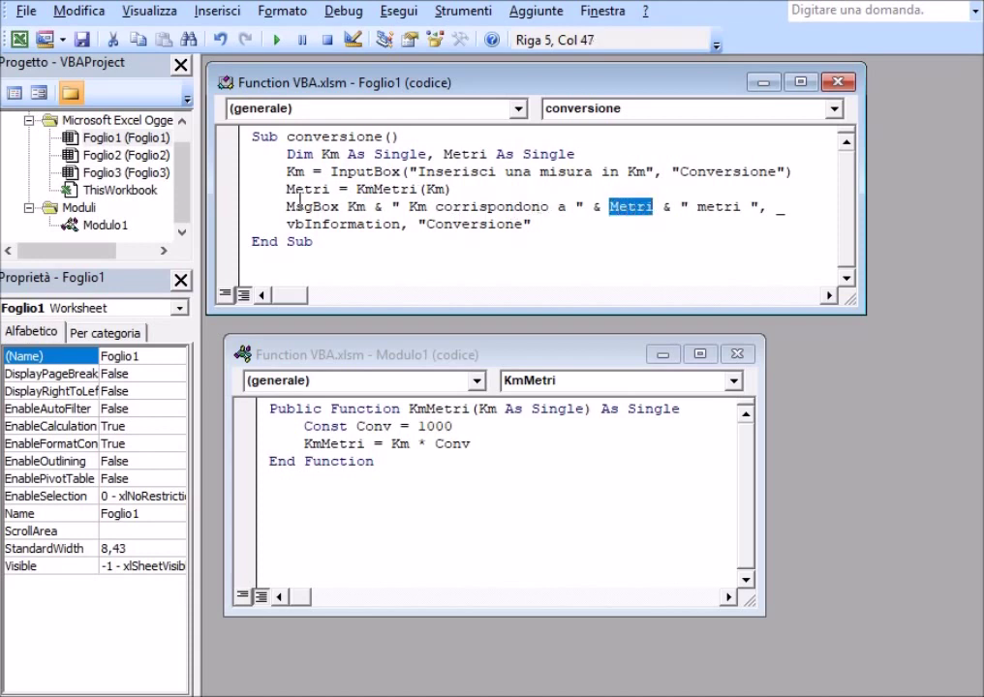
drag(285, 189, 332, 189)
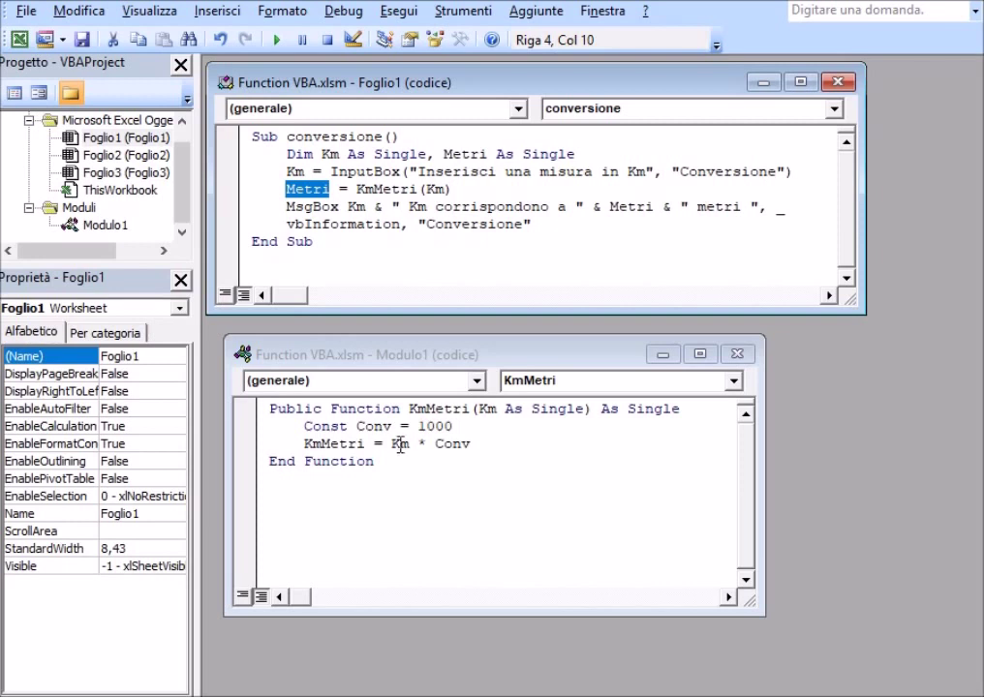
drag(357, 189, 418, 189)
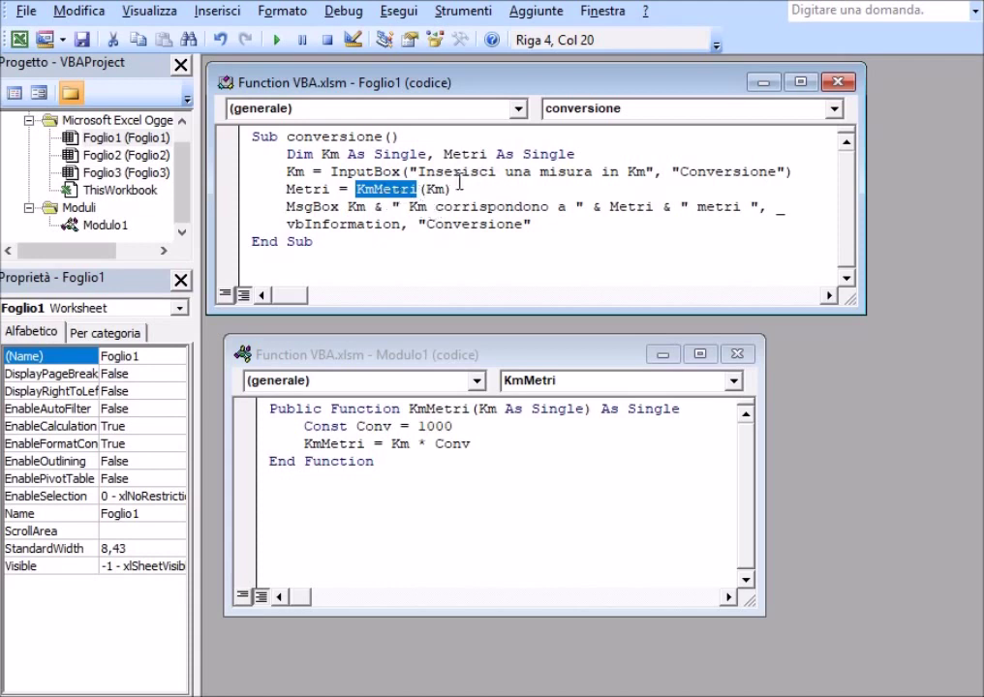
click(429, 190)
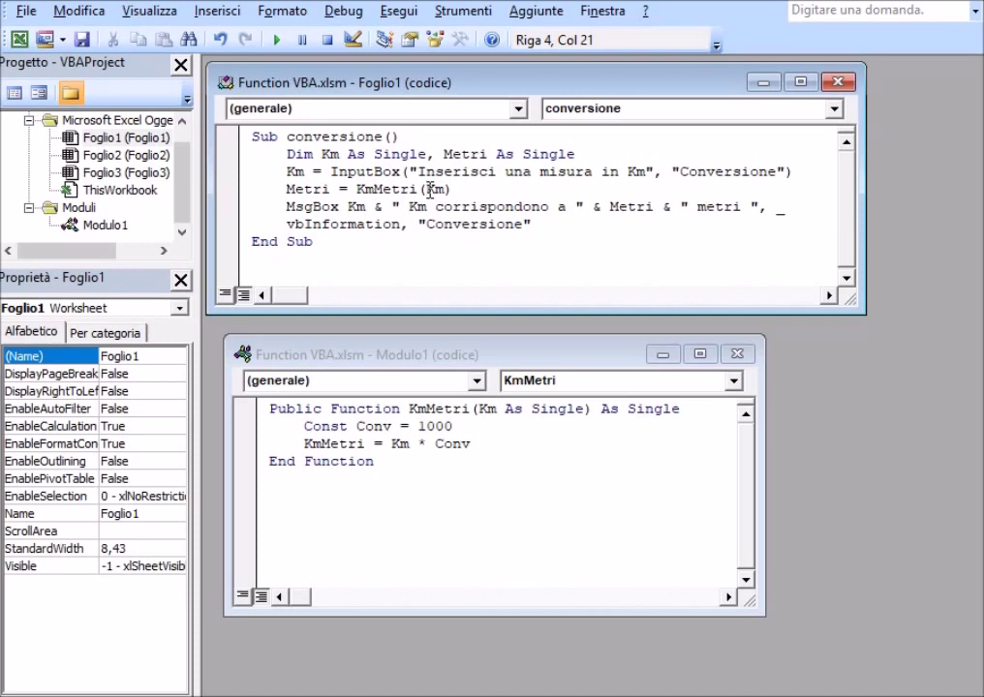
key(ctrl+End)
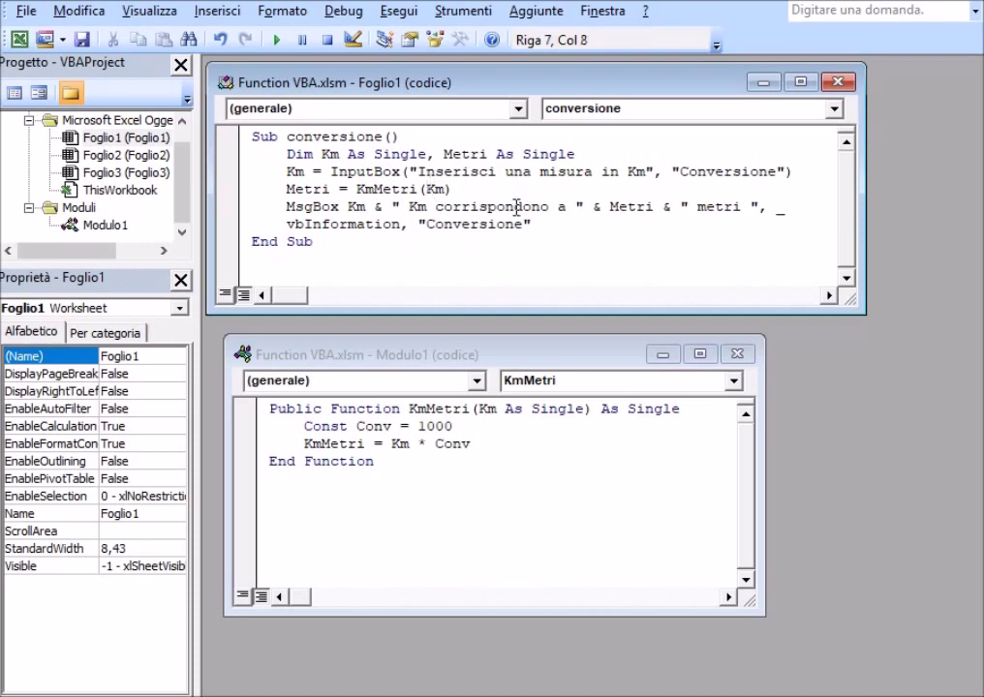